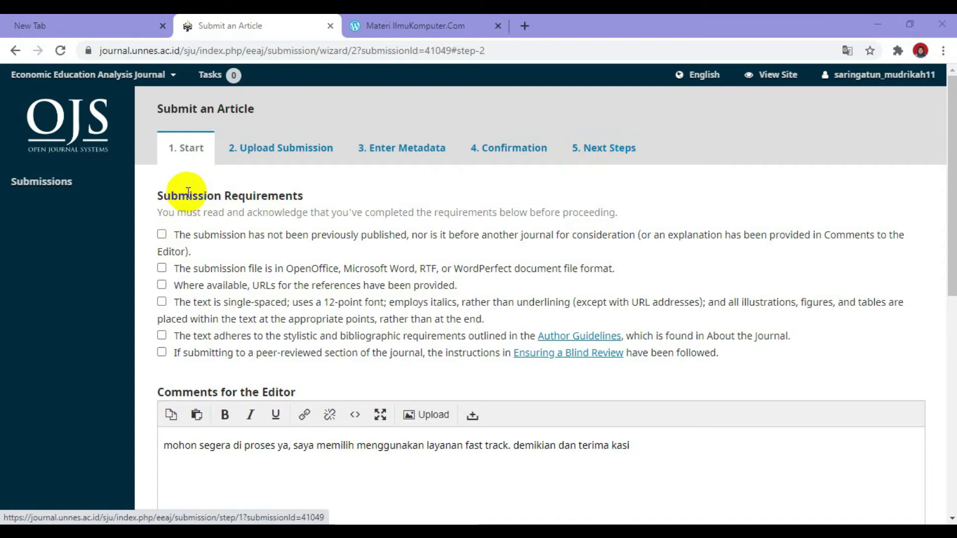
Tick the submission requirements for originality, file format, reference URLs, formatting and blind review
click(162, 235)
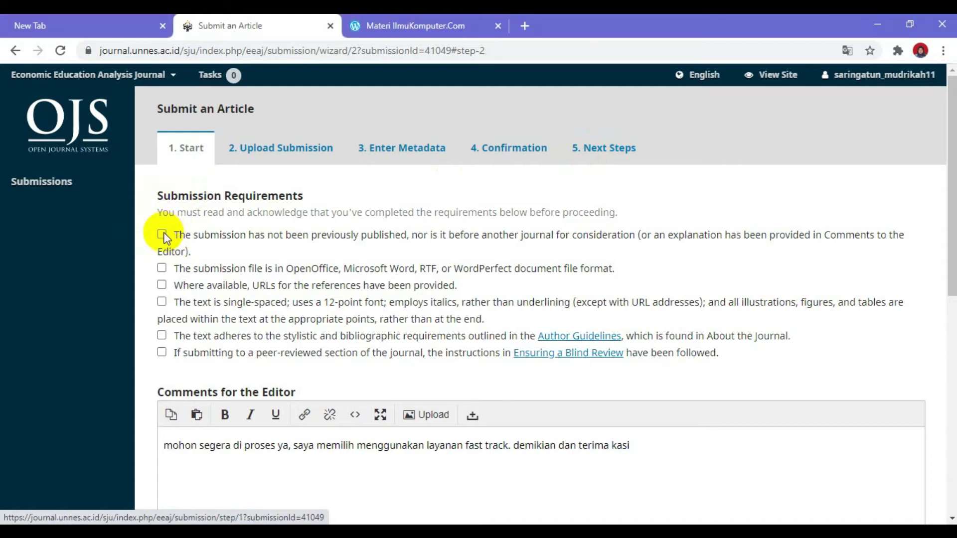
click(162, 268)
click(162, 285)
click(161, 302)
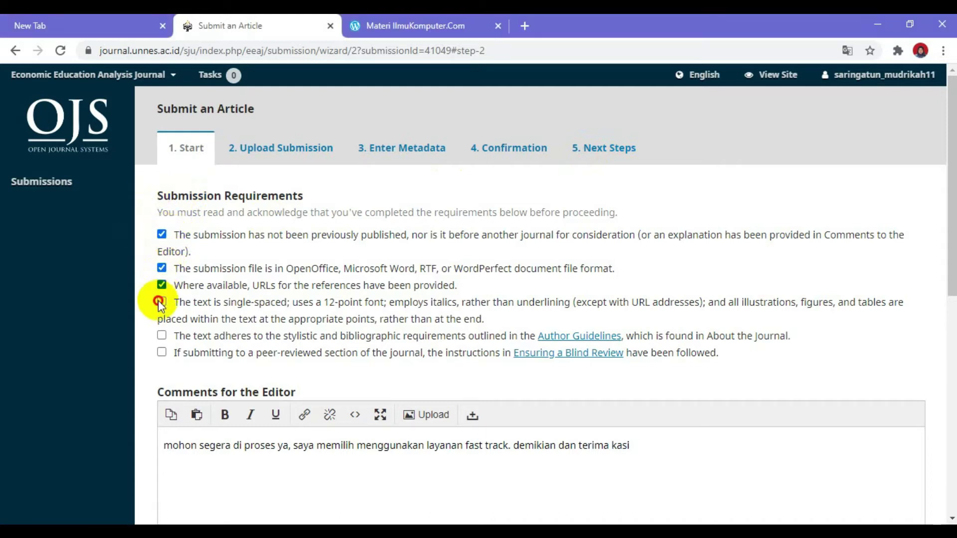
click(162, 352)
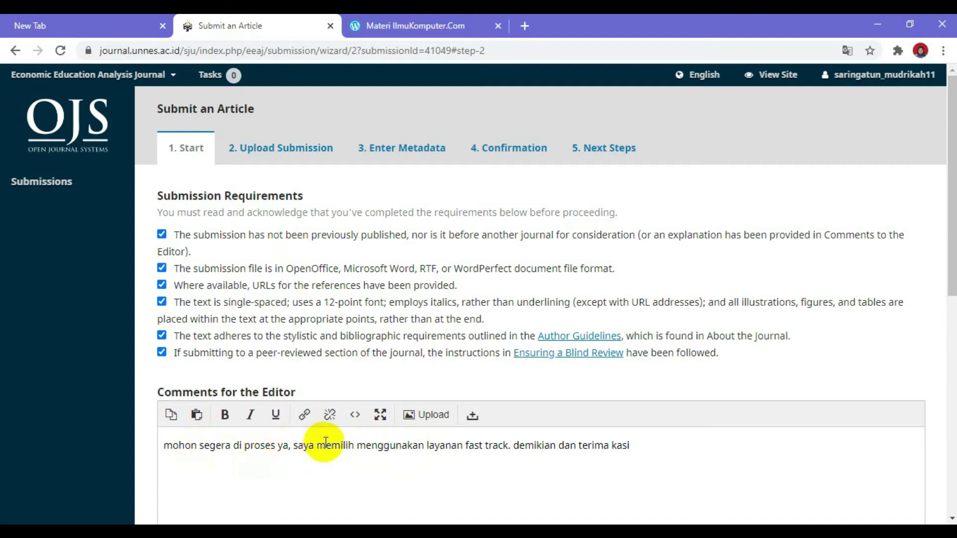
Correct the editor comment so it ends with 'terima kasih'
click(627, 447)
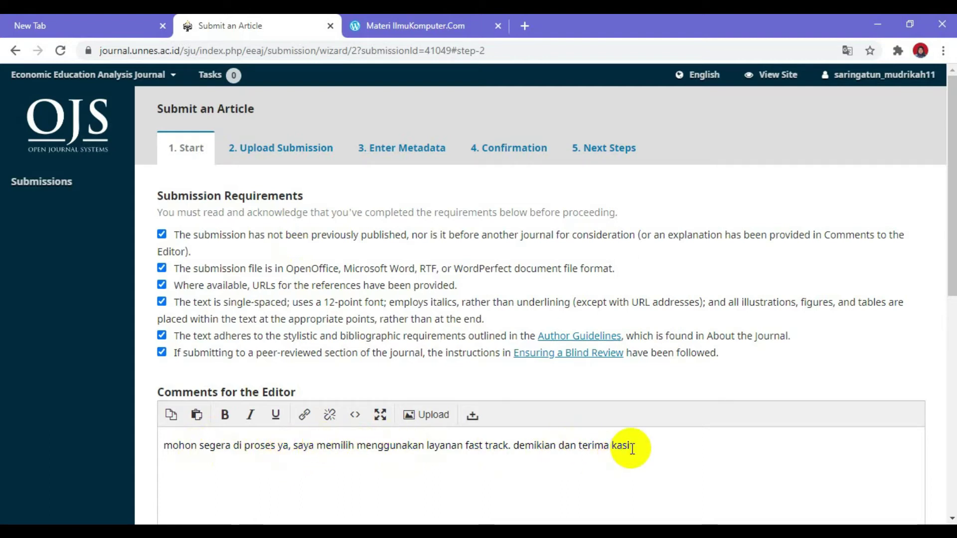
text(h)
scroll(628, 433, down, 7)
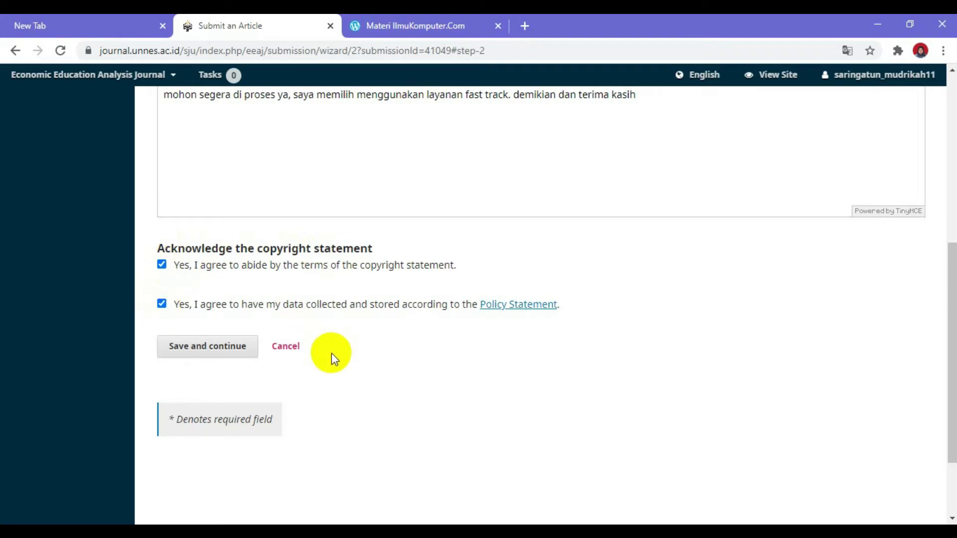
Save the Start step and continue to the Upload Submission step
click(220, 355)
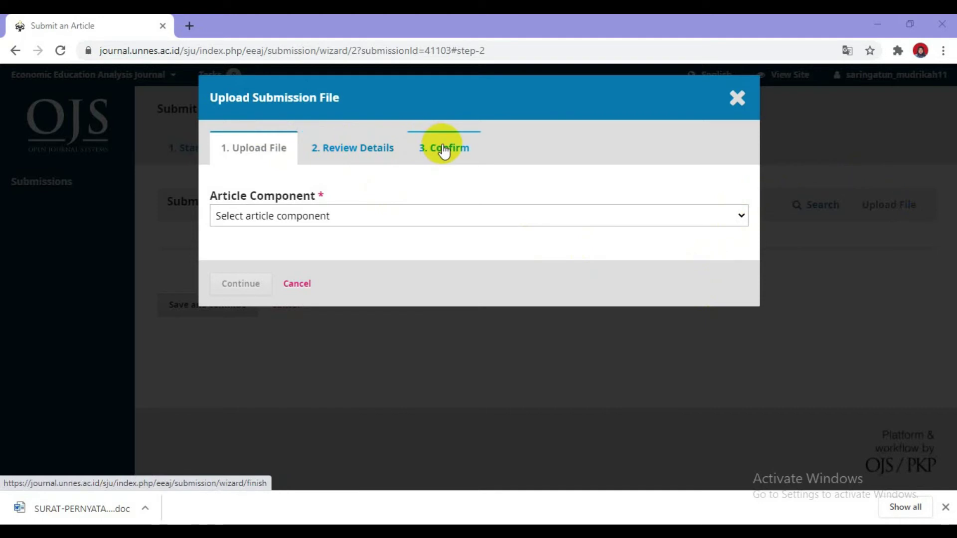
Upload the article .docx from the 'video ojs eeaj' folder as the Article Text component
click(284, 215)
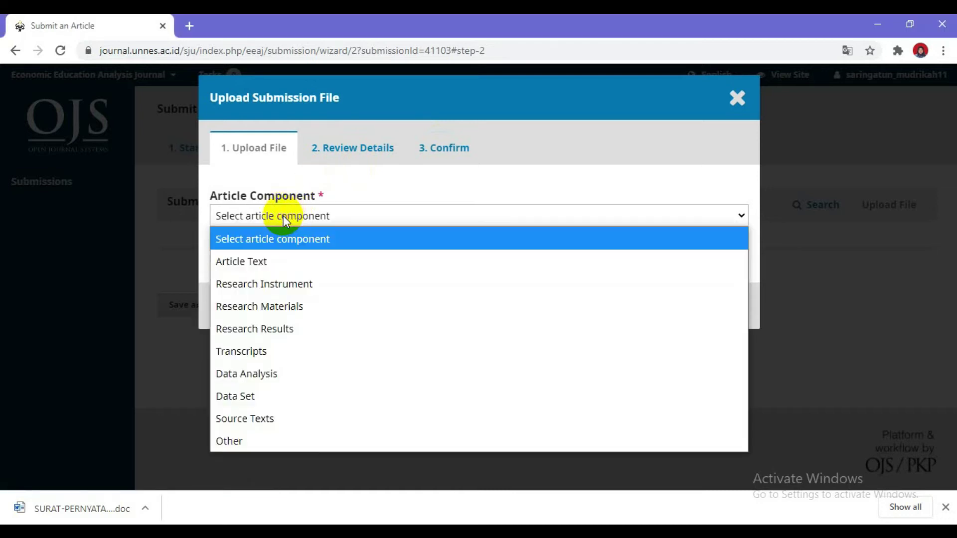
click(268, 261)
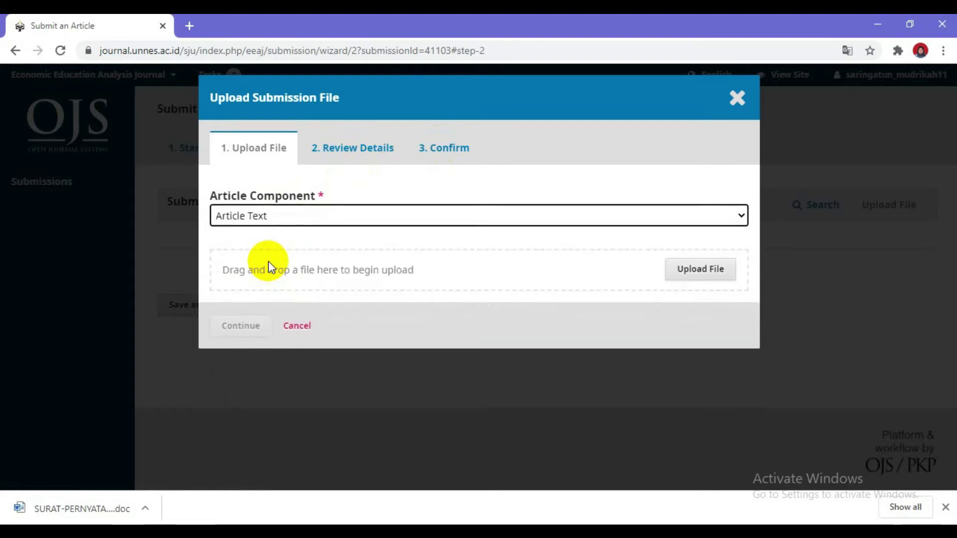
click(694, 277)
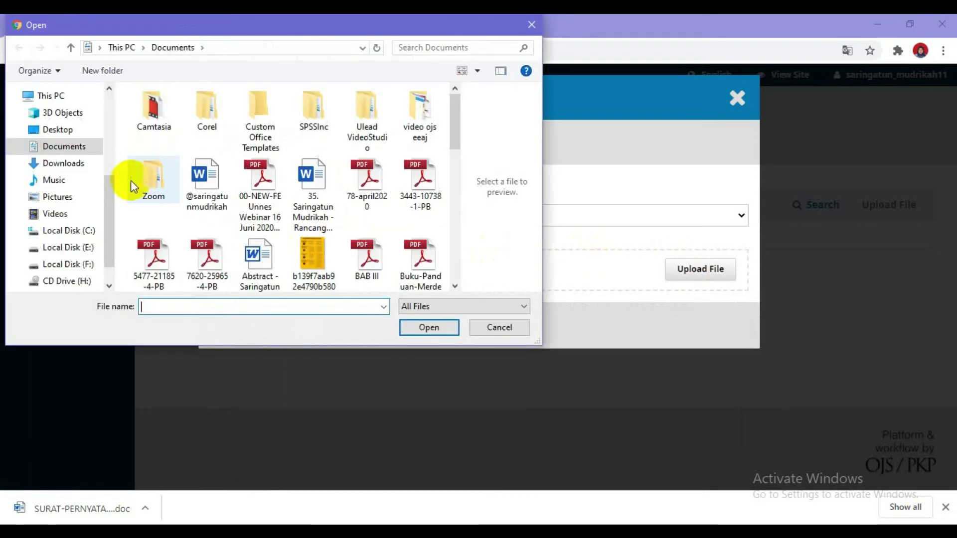
double_click(423, 116)
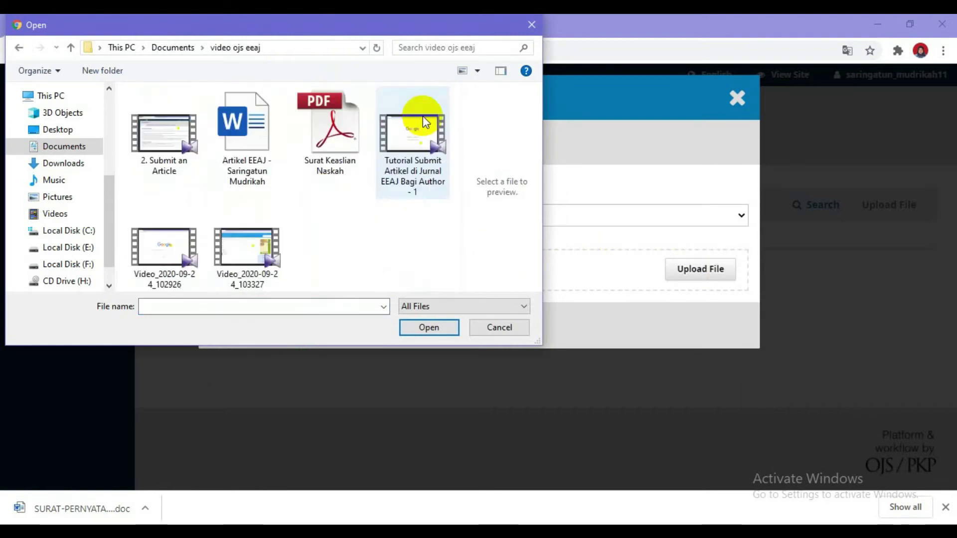
click(255, 141)
click(417, 330)
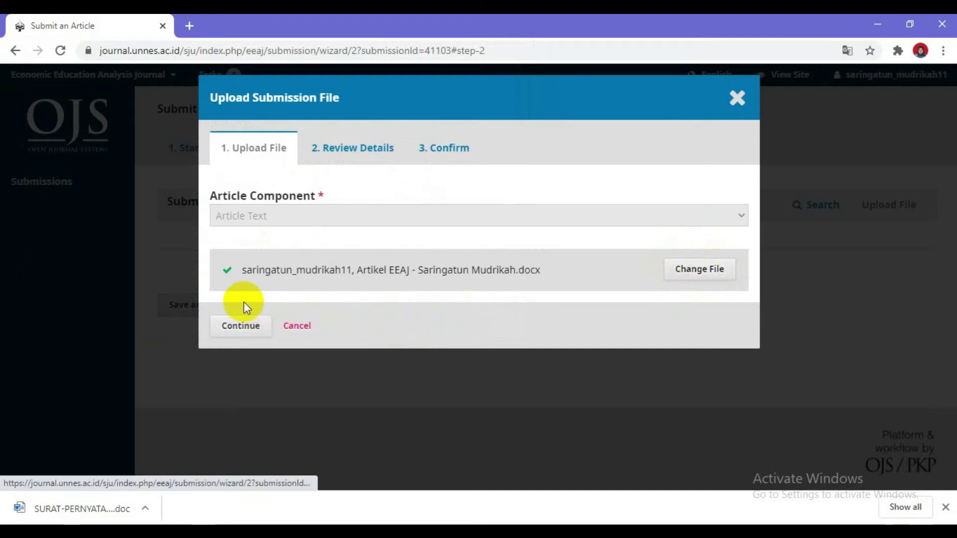
click(242, 327)
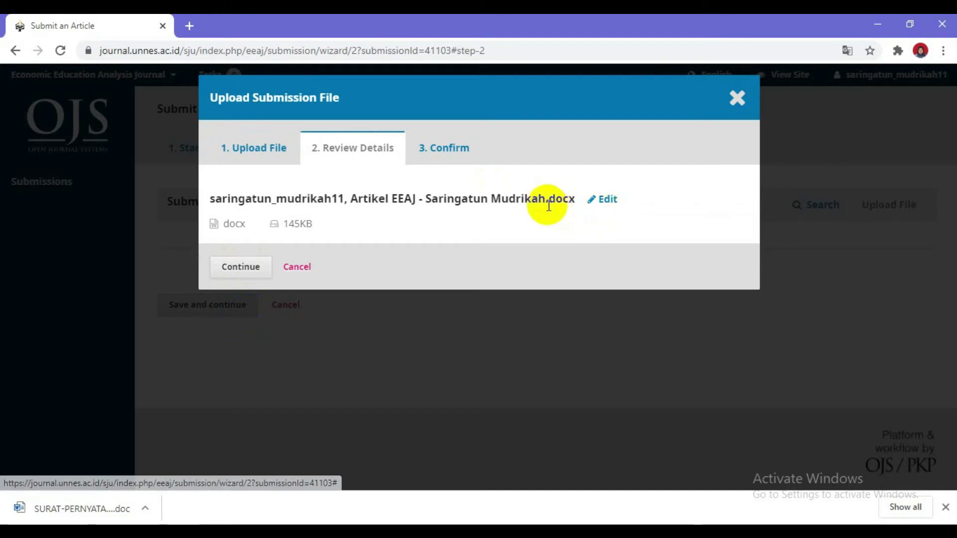
Confirm the article file and begin adding another submission file
click(243, 269)
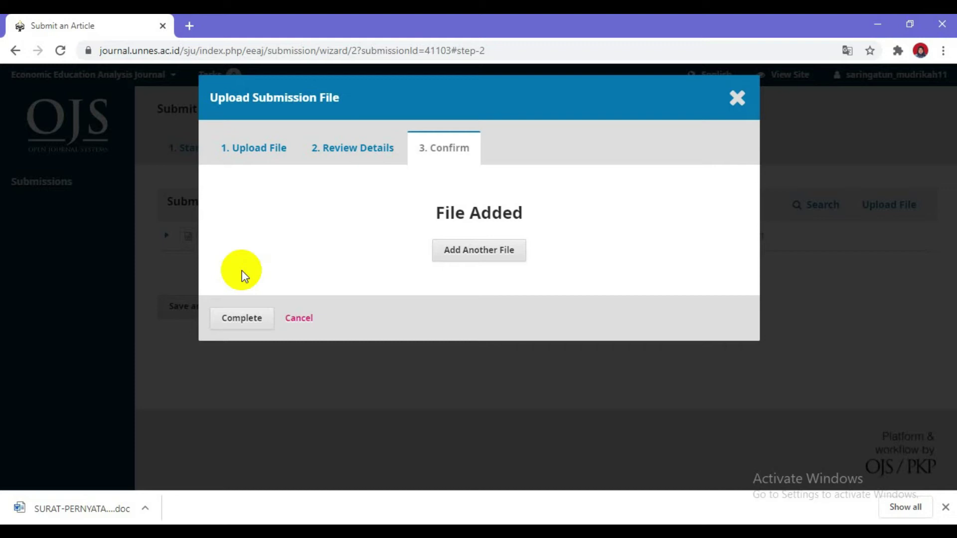
click(474, 253)
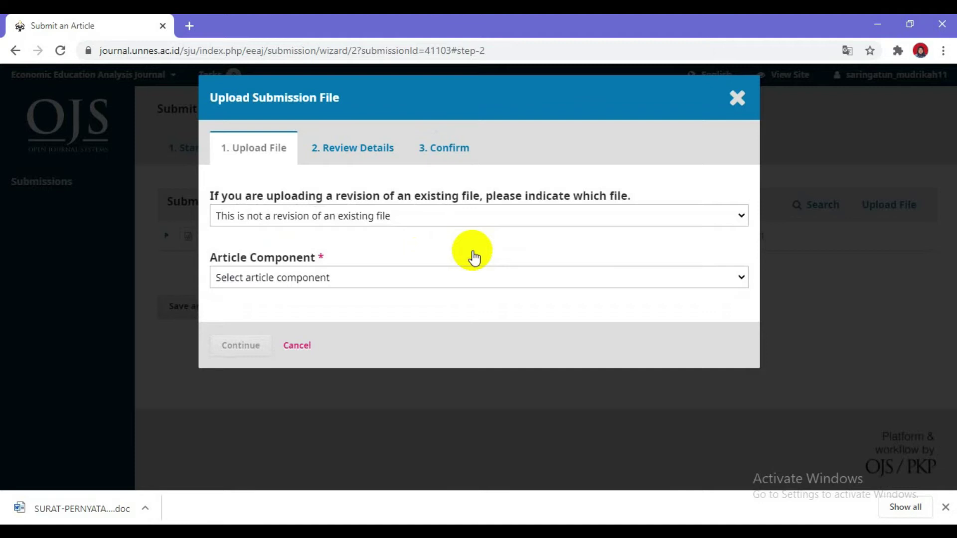
click(391, 277)
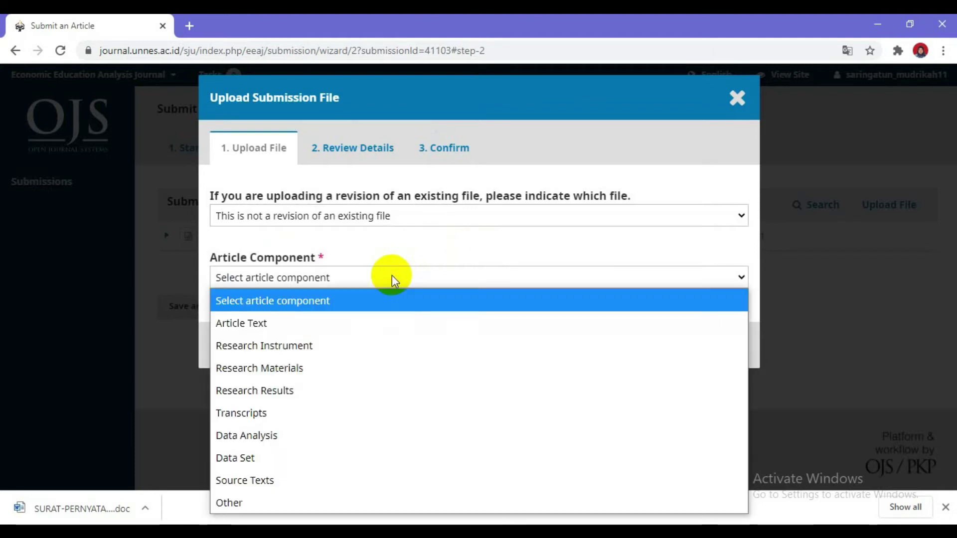
Upload Surat Keaslian Naskah.pdf as an Other component and continue to its review details
click(255, 501)
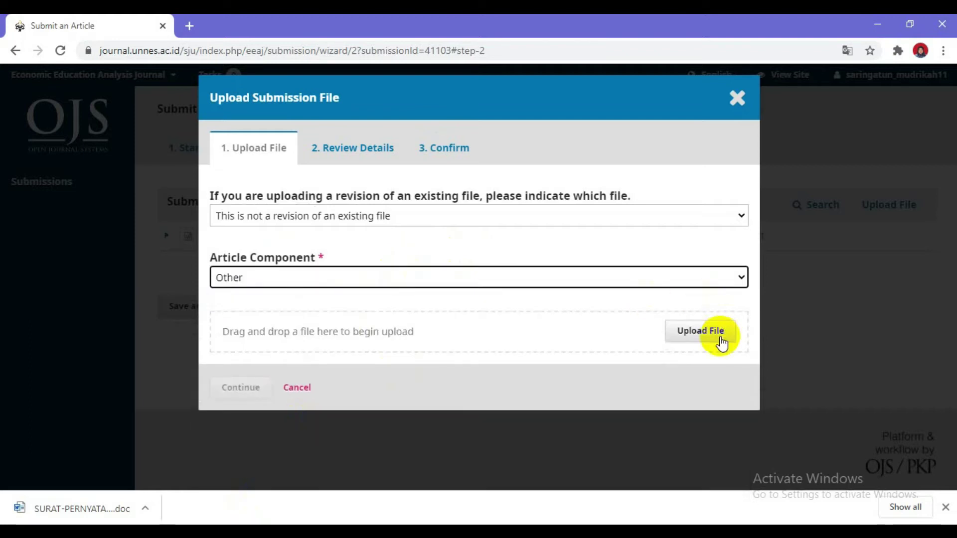
click(702, 333)
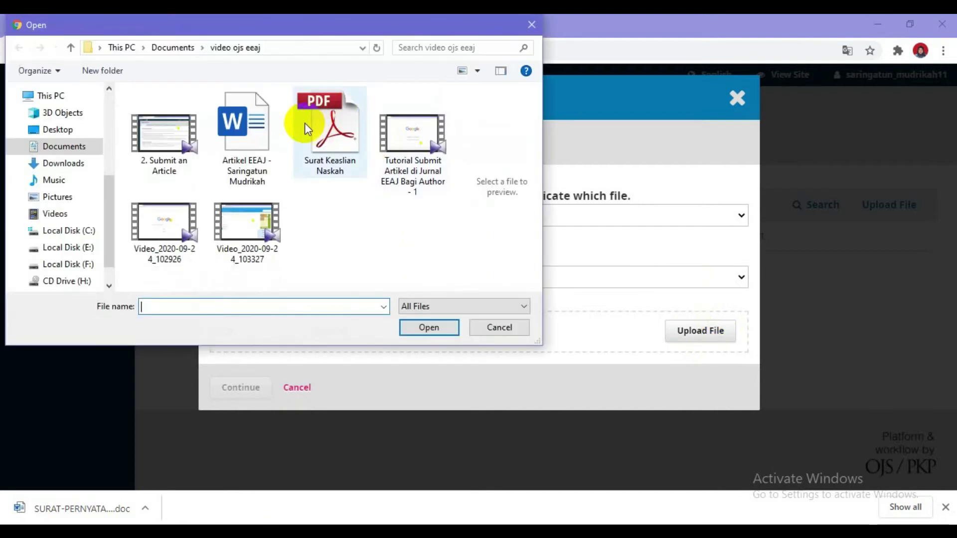
click(312, 125)
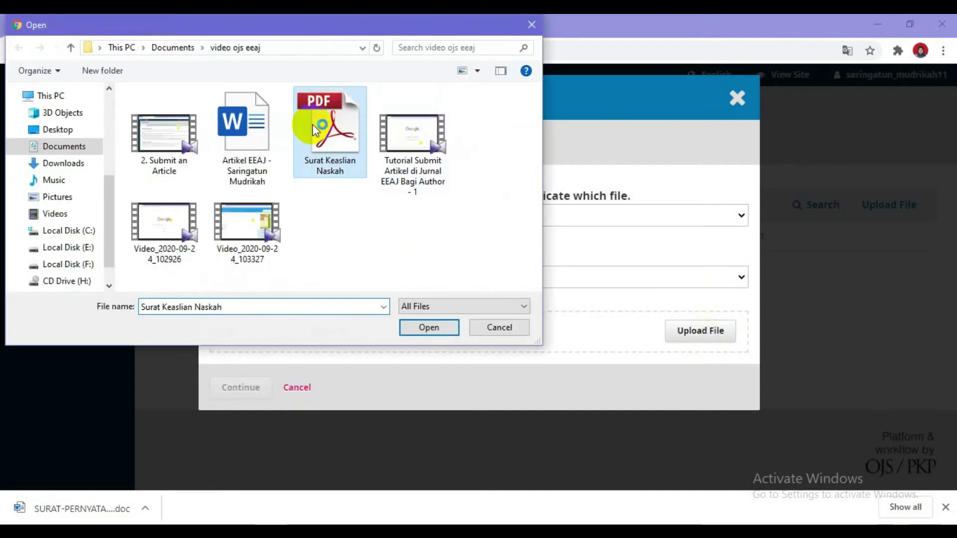
click(428, 329)
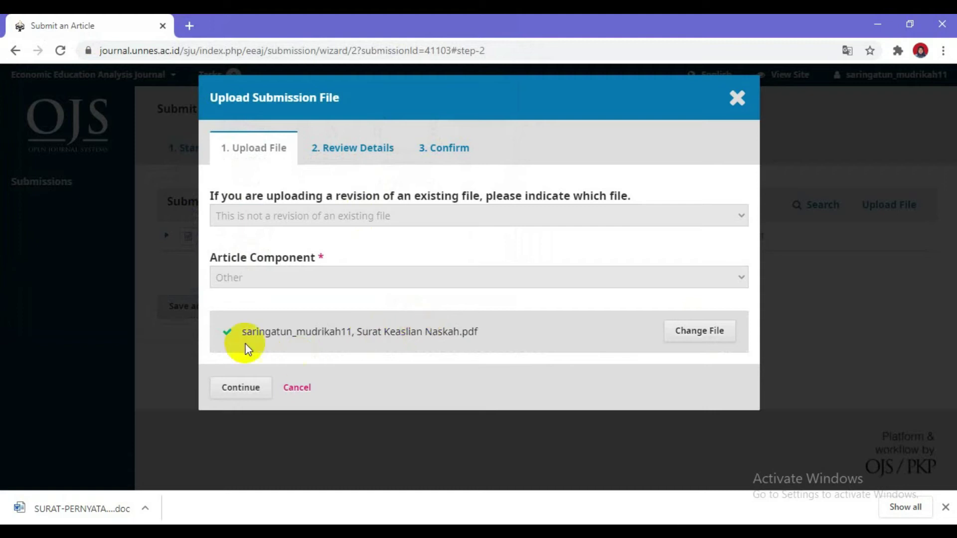
click(240, 388)
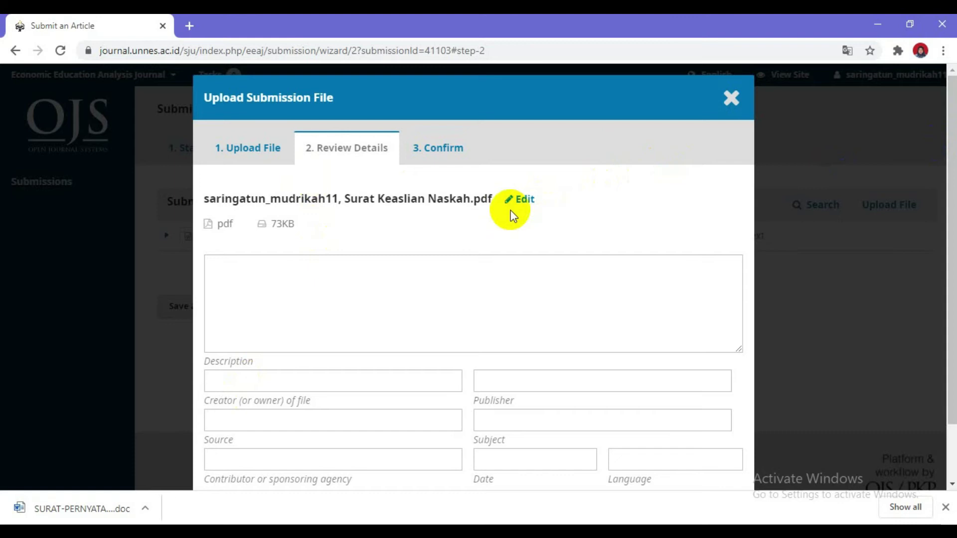
drag(950, 166, 953, 299)
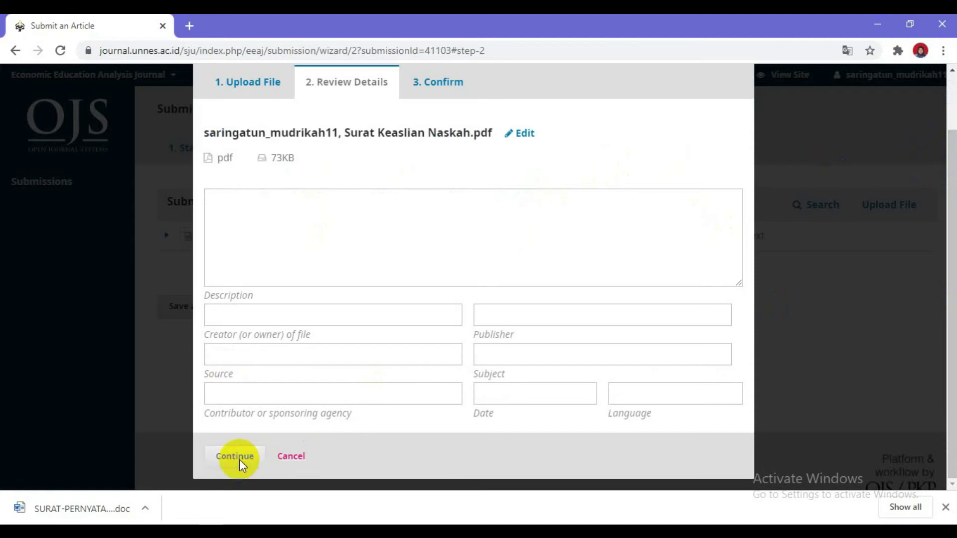
Confirm the PDF, complete the file uploads, and save to reach the Enter Metadata step
click(240, 463)
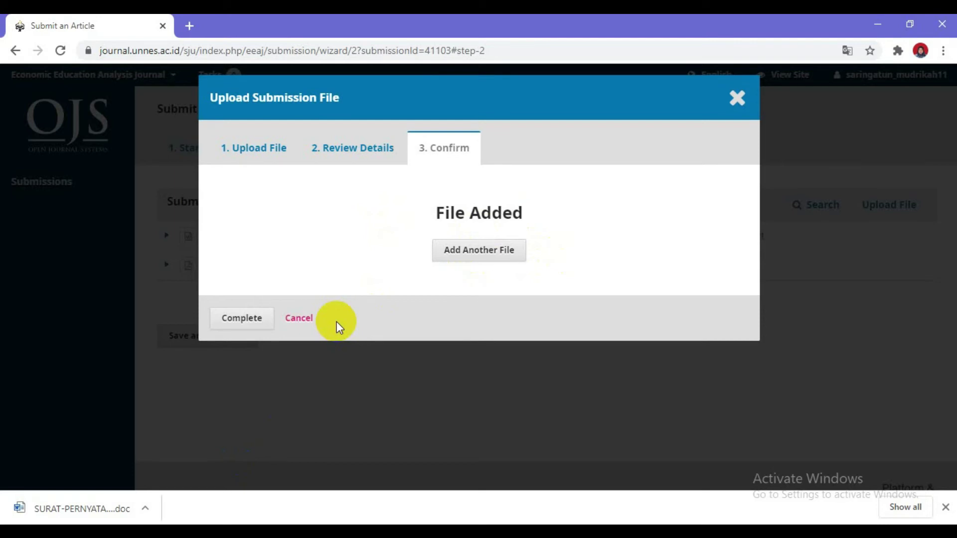
click(241, 321)
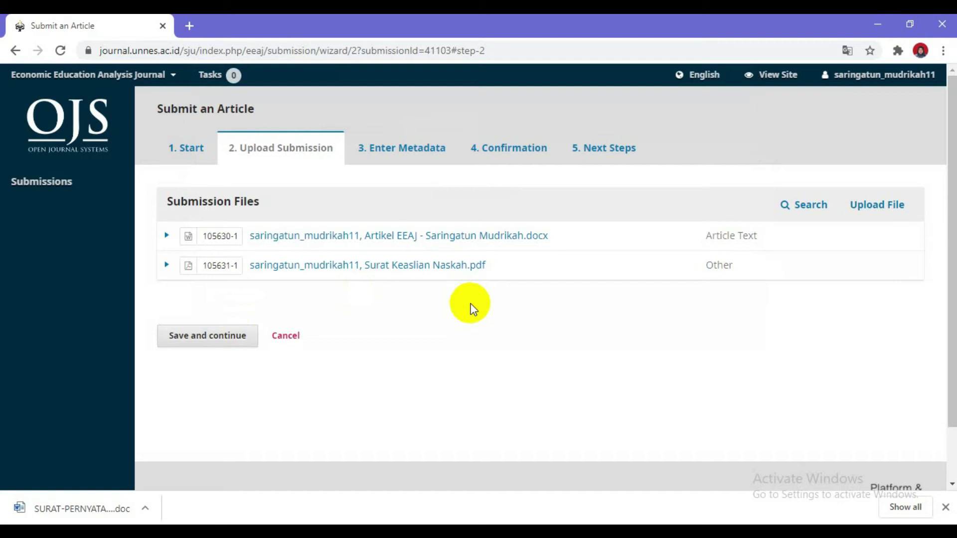
click(229, 342)
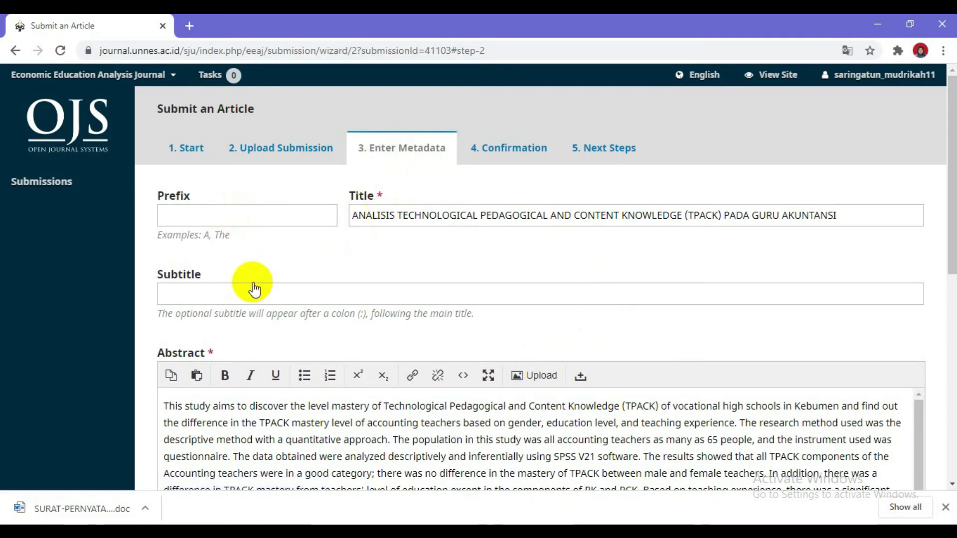
drag(952, 165, 952, 170)
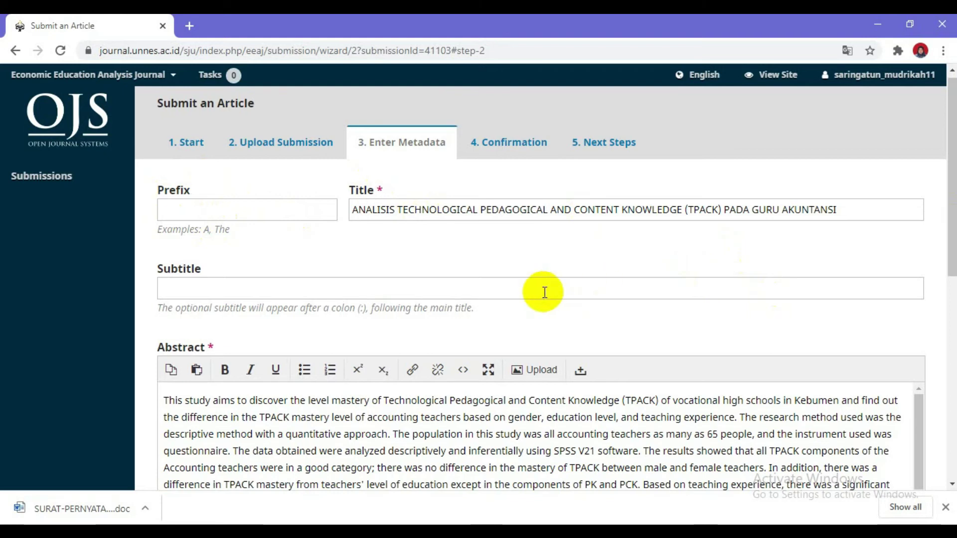
drag(953, 196, 952, 256)
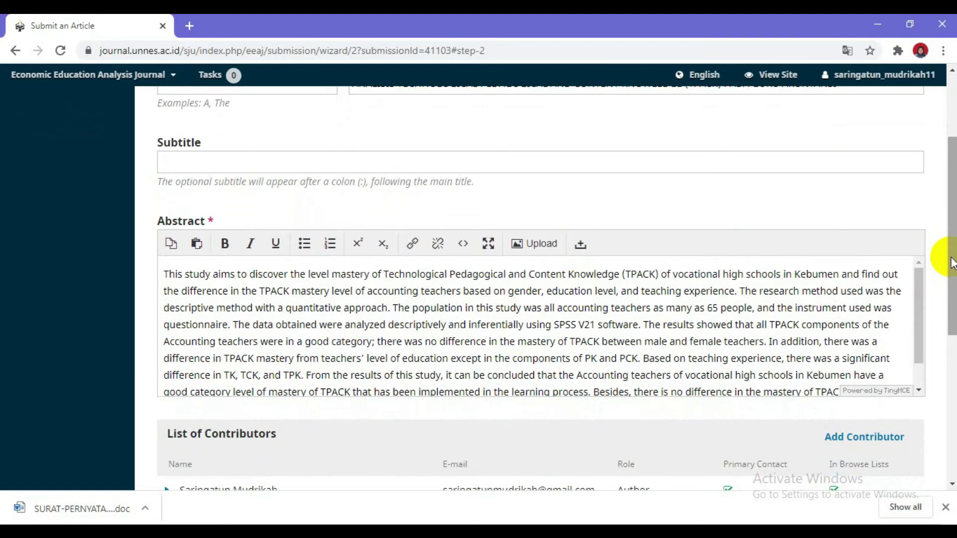
drag(952, 263, 948, 344)
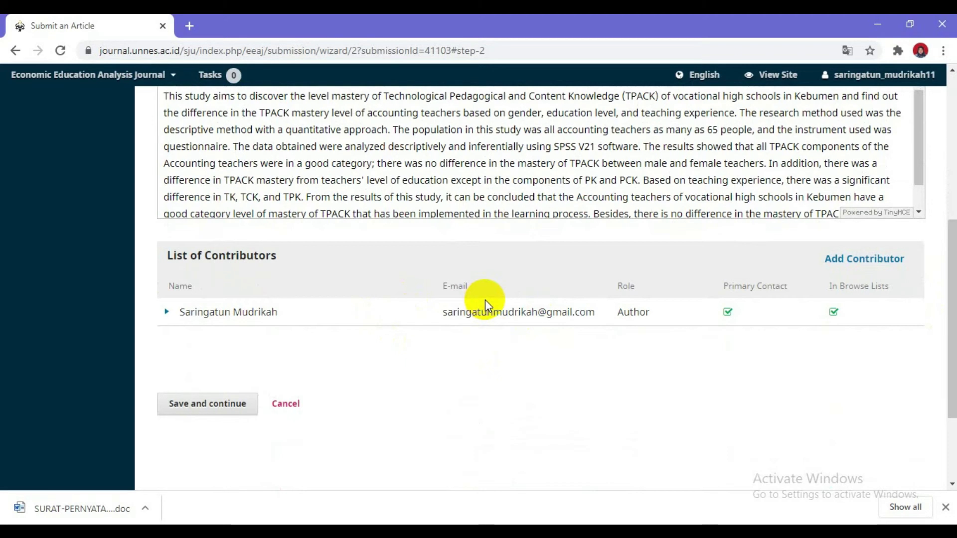
click(862, 267)
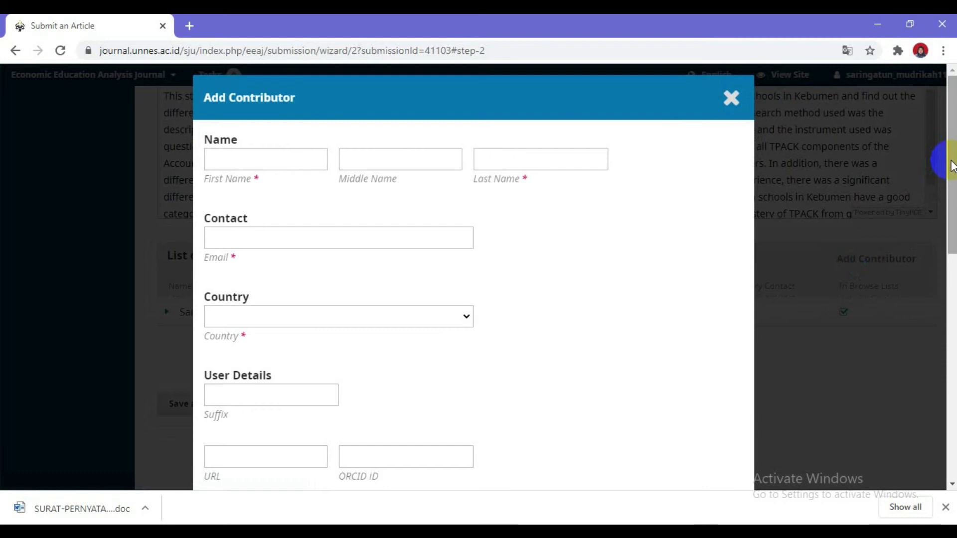
Enter the new contributor's first, middle and last name in the Add Contributor form
click(951, 164)
drag(951, 163, 953, 145)
click(234, 162)
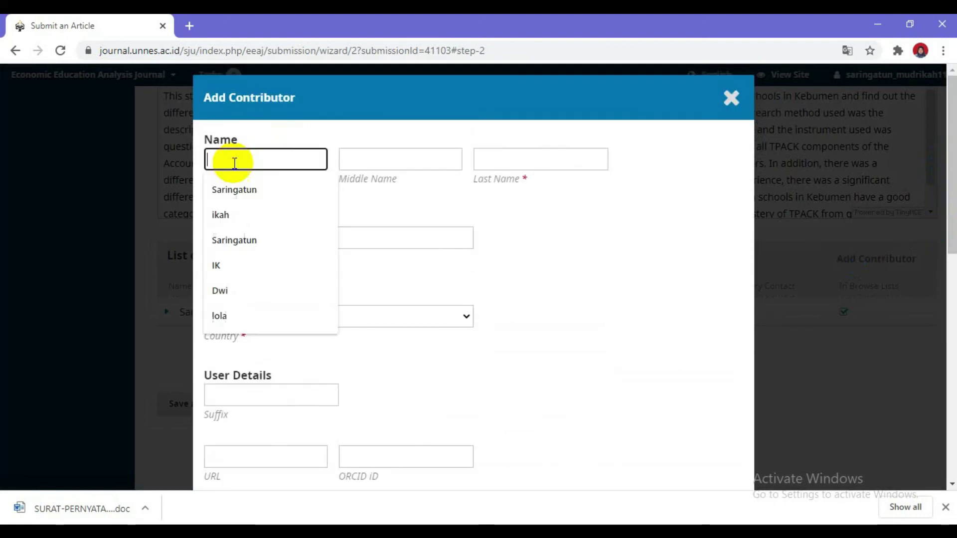
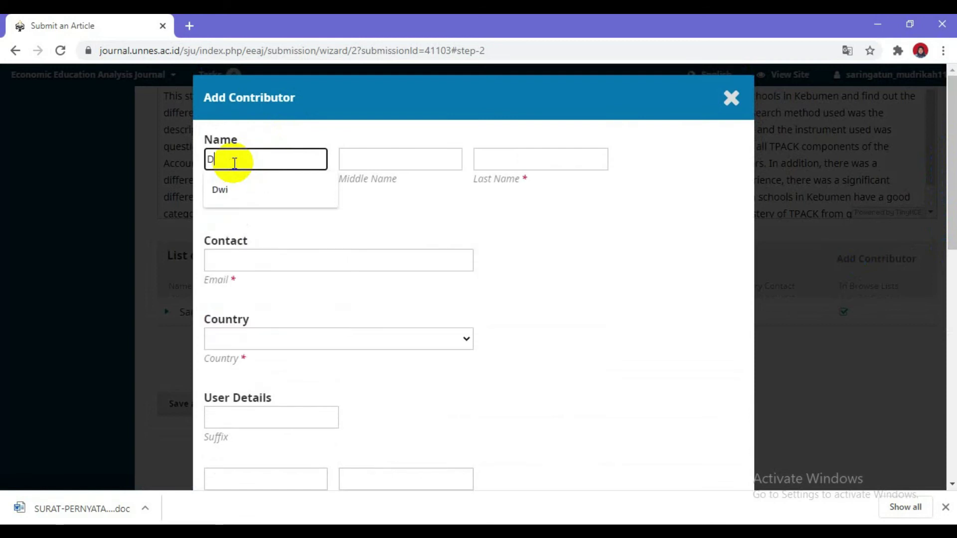
click(407, 155)
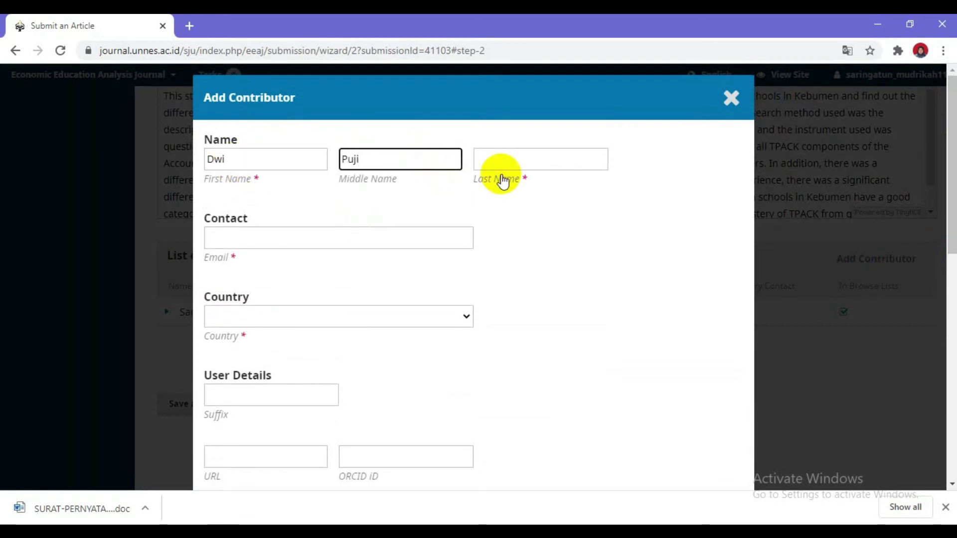
click(507, 161)
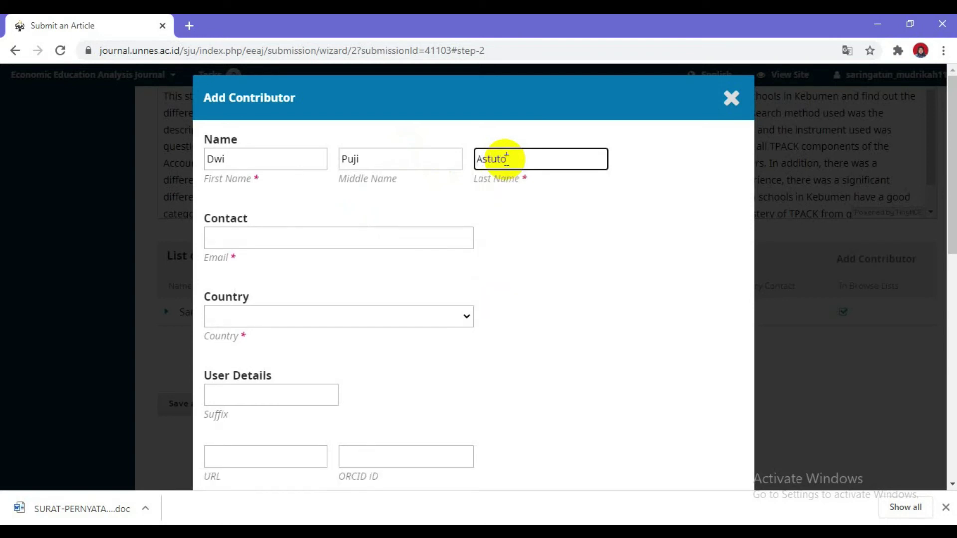
click(493, 190)
Fill in the contributor's e-mail address and choose Indonesia as the country
click(391, 239)
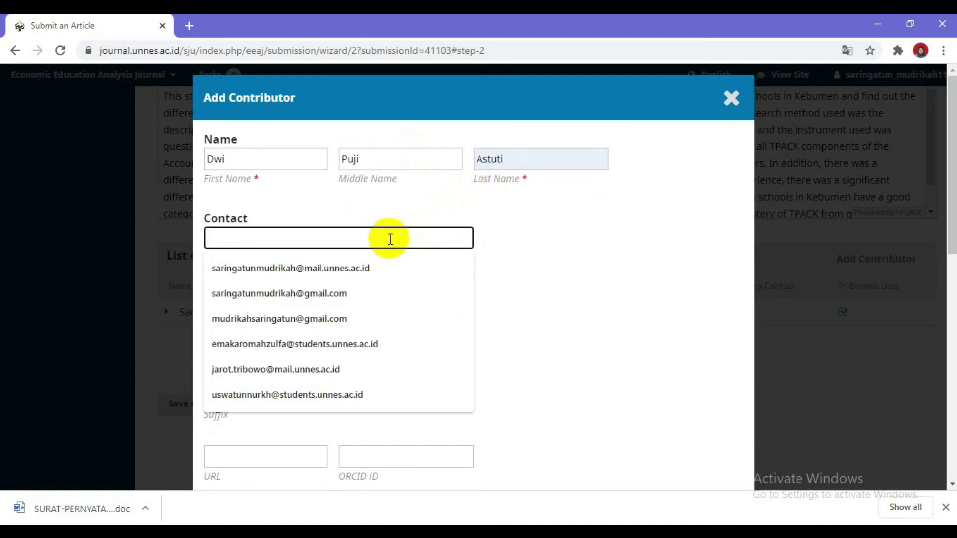
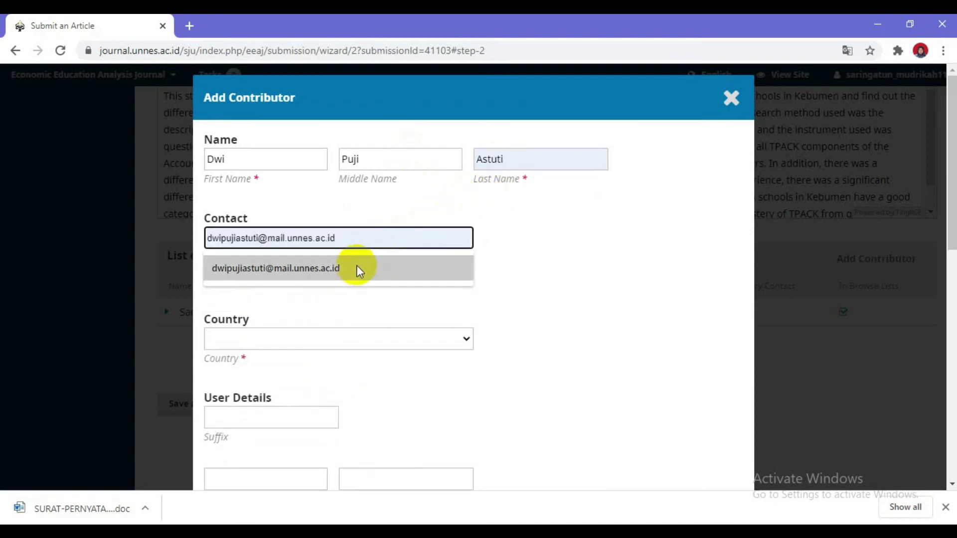
click(357, 268)
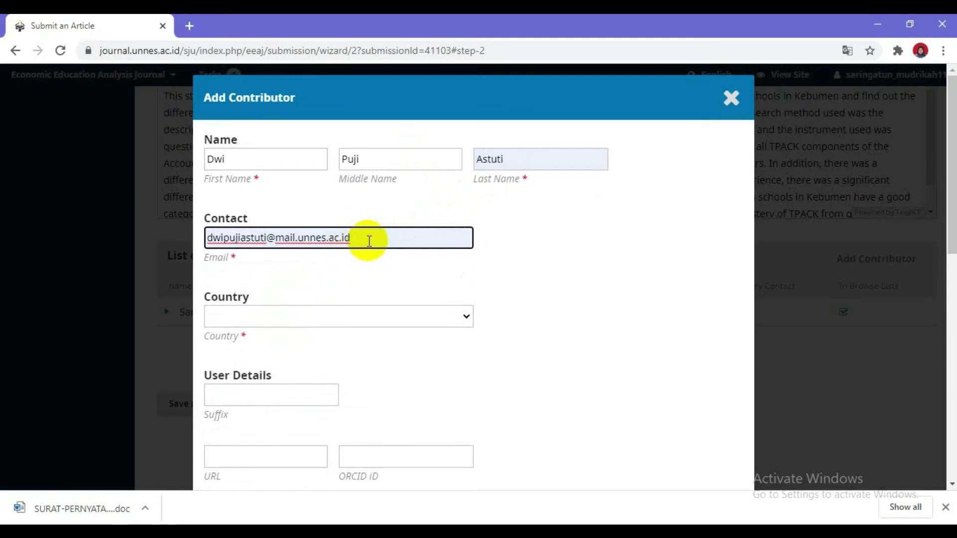
click(315, 319)
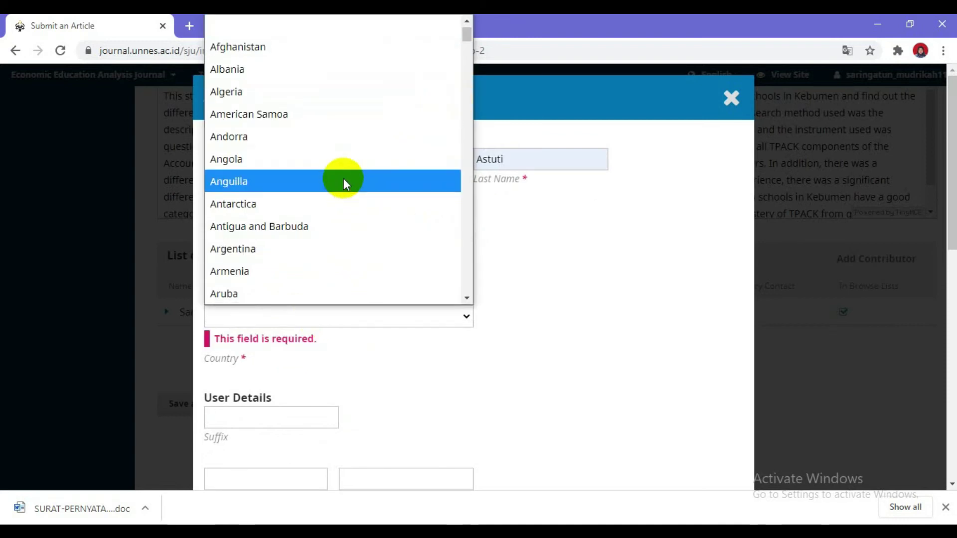
text(india)
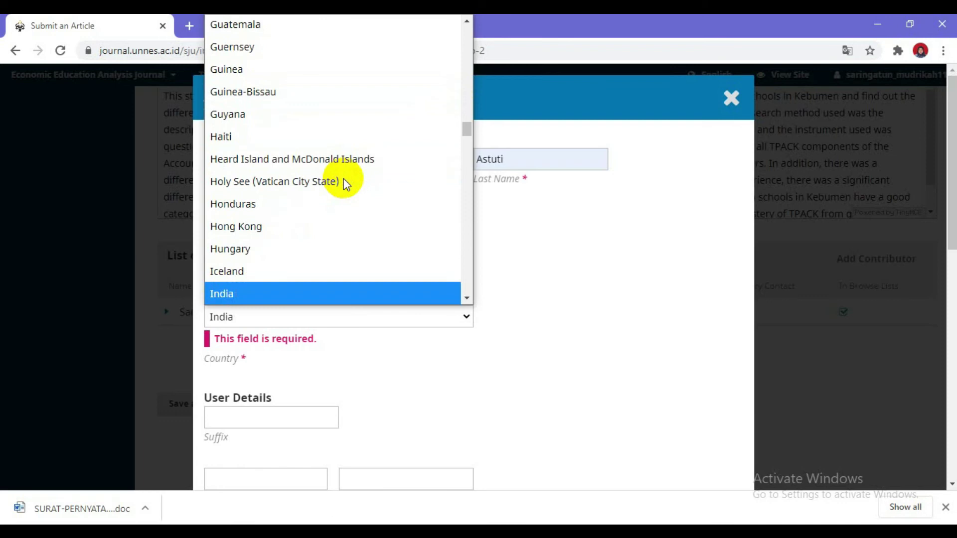
text(do)
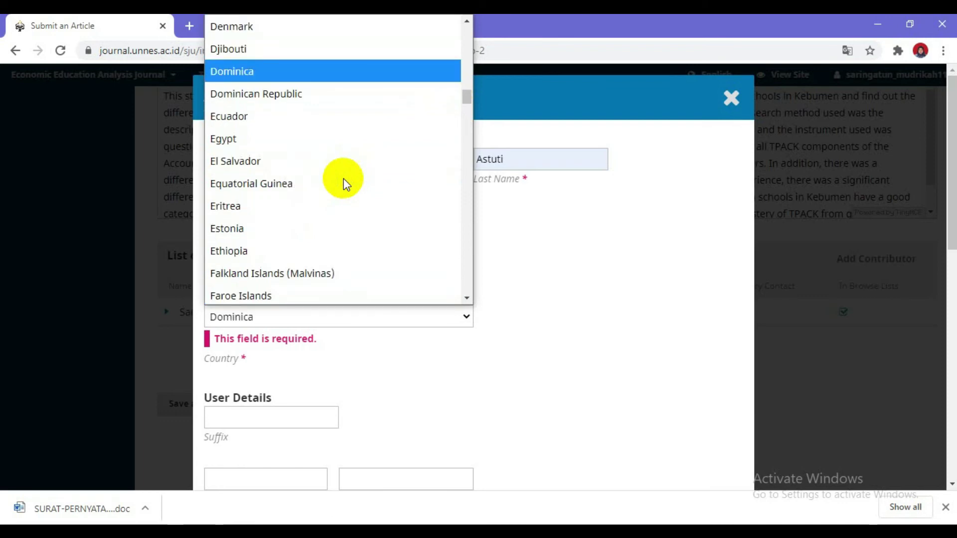
text(in)
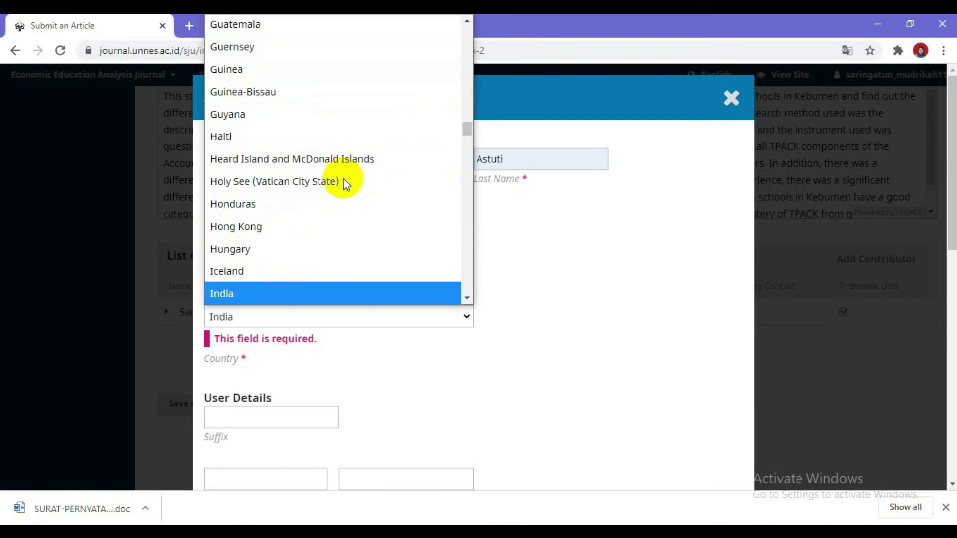
click(467, 298)
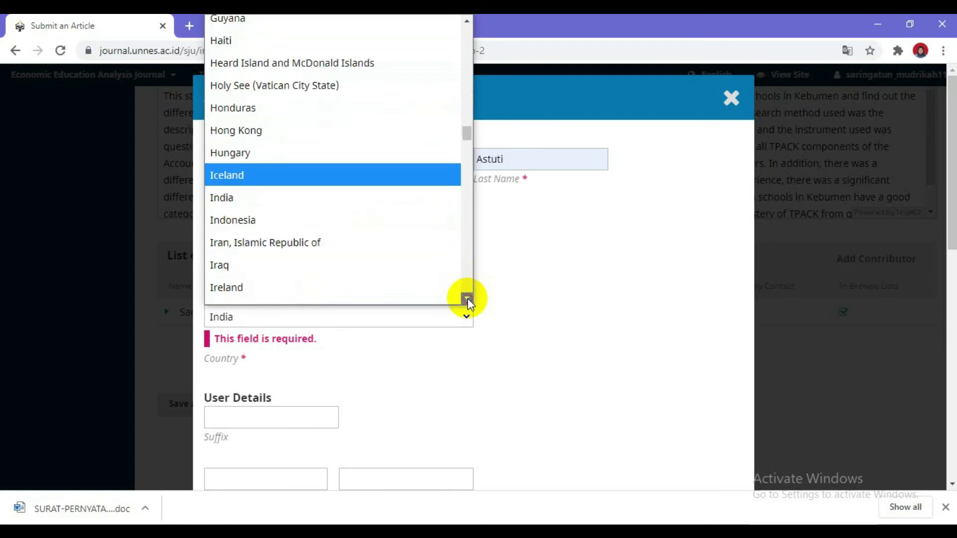
click(253, 174)
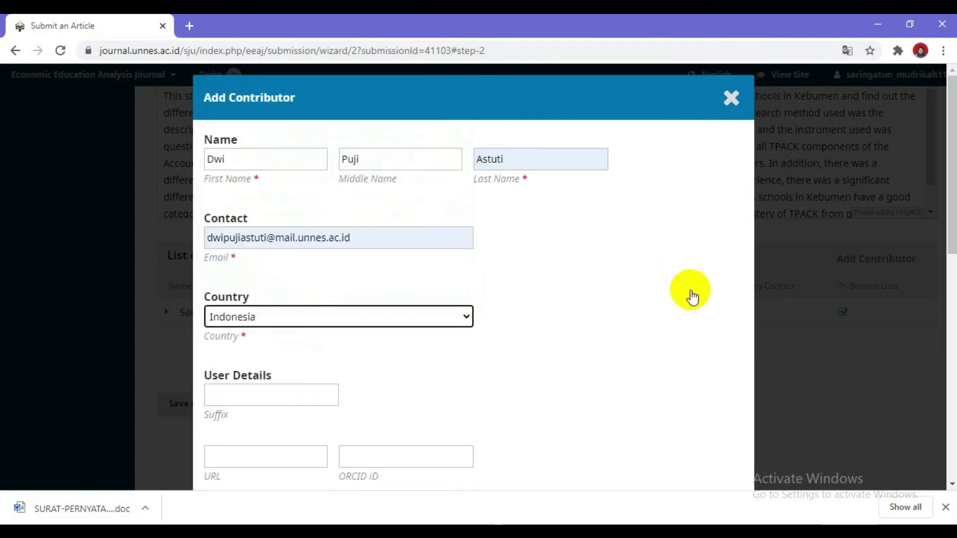
Give the second contributor the Author role, save them, and start another contributor
drag(951, 186, 950, 459)
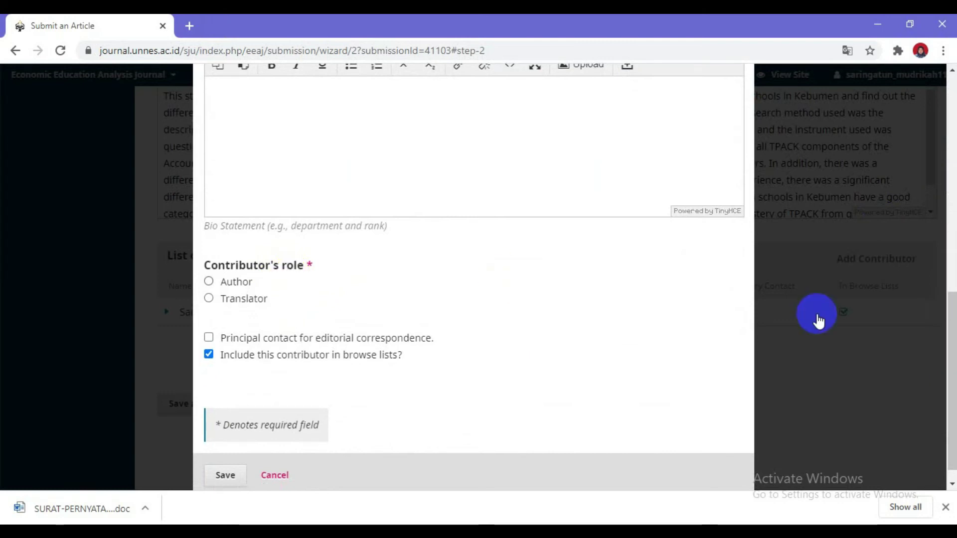
drag(949, 321, 943, 368)
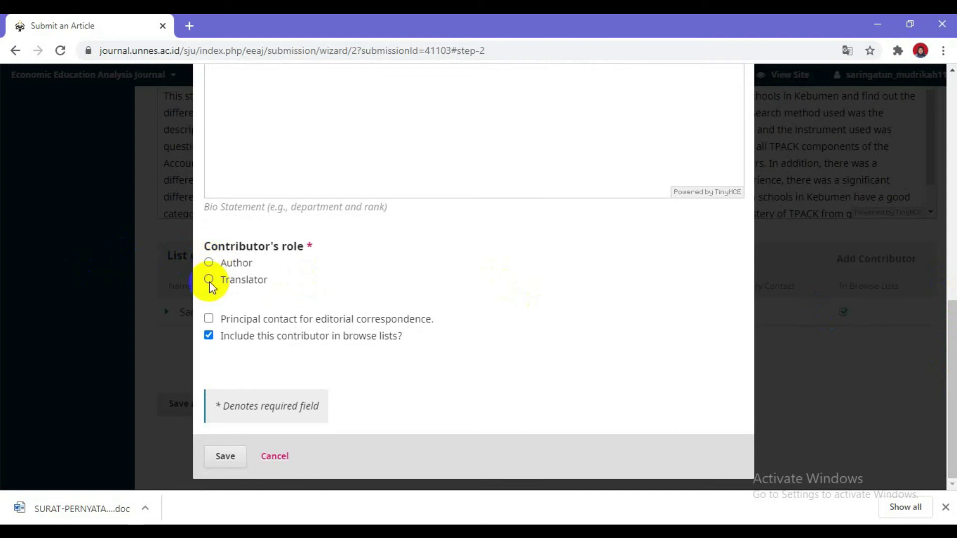
click(228, 263)
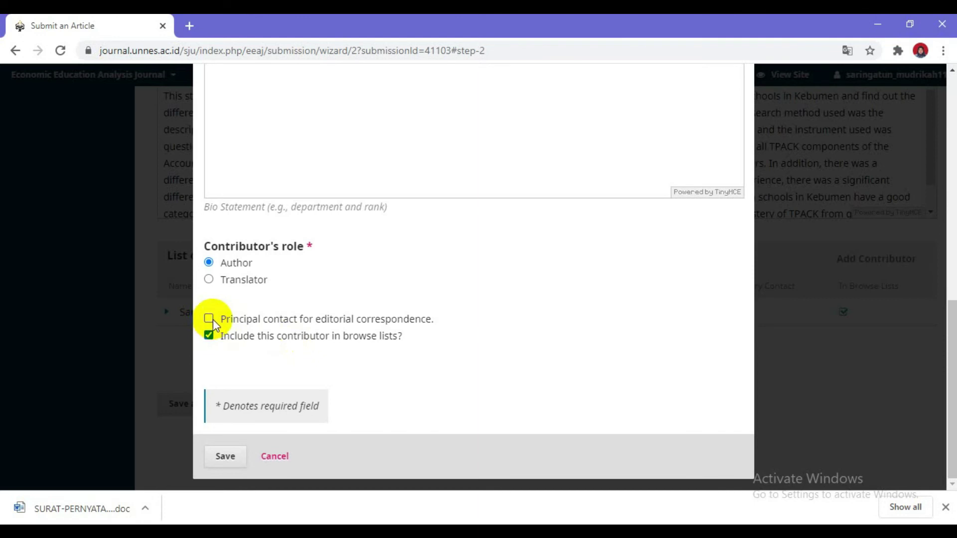
click(225, 461)
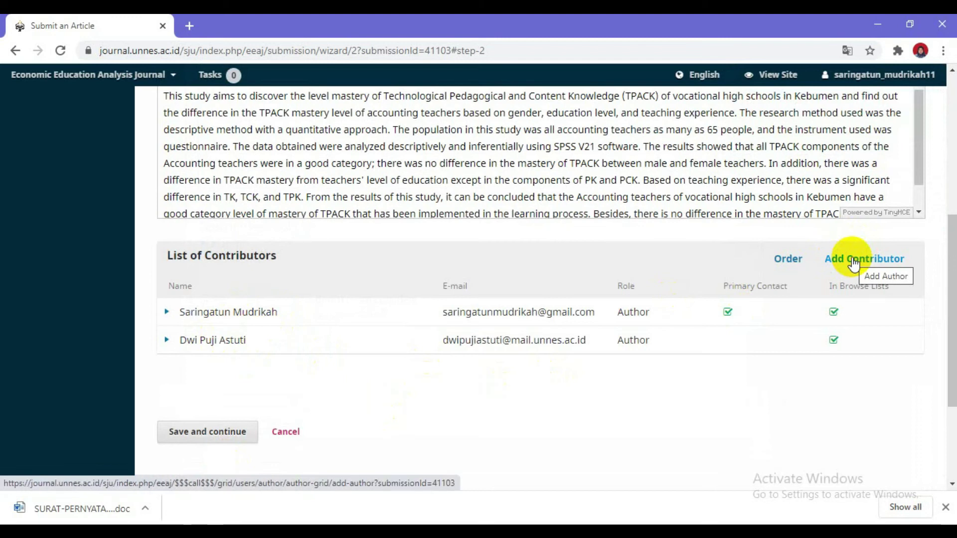
click(853, 264)
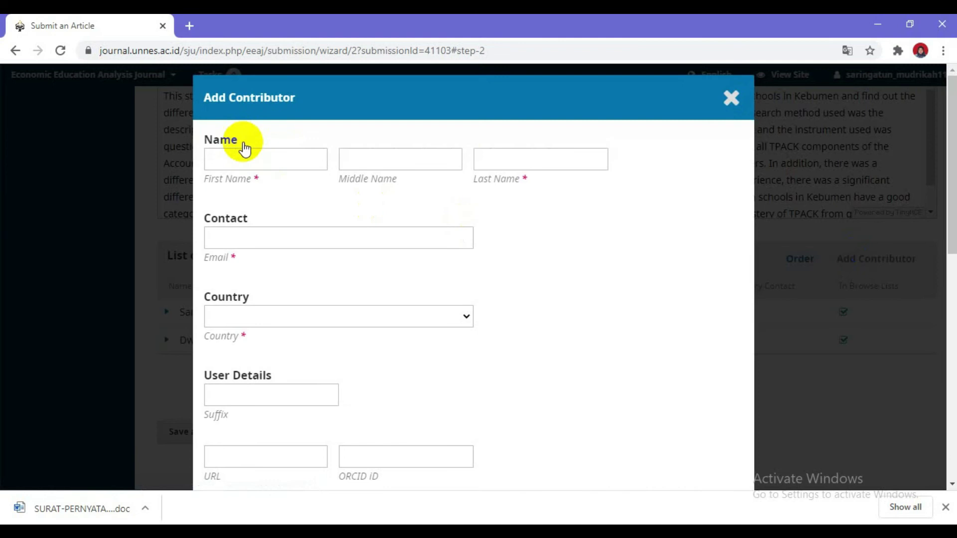
Enter the third contributor's first, middle and last name
click(230, 159)
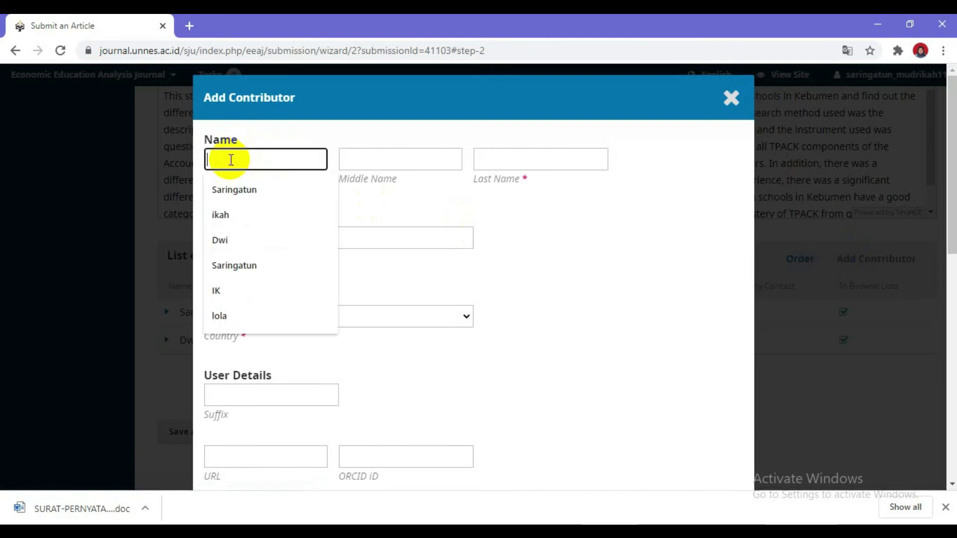
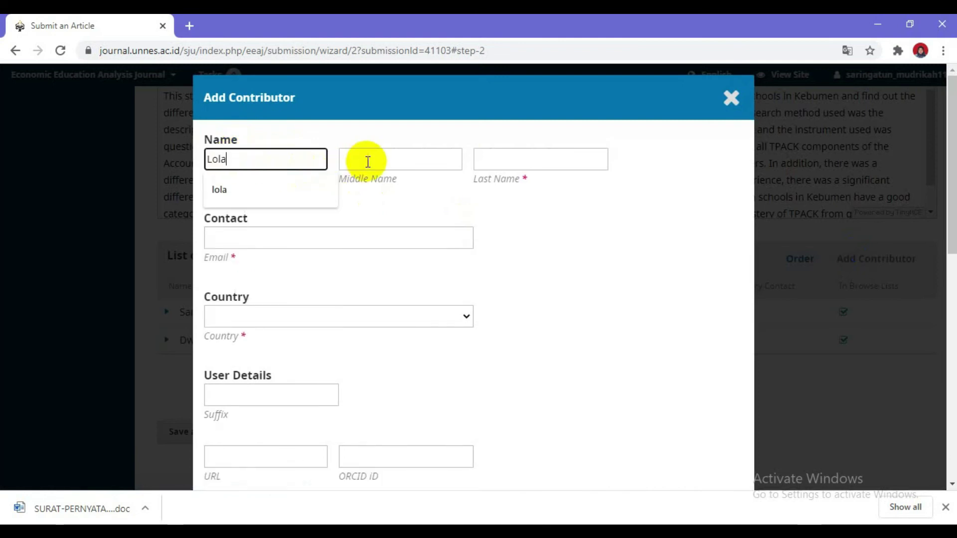
click(368, 160)
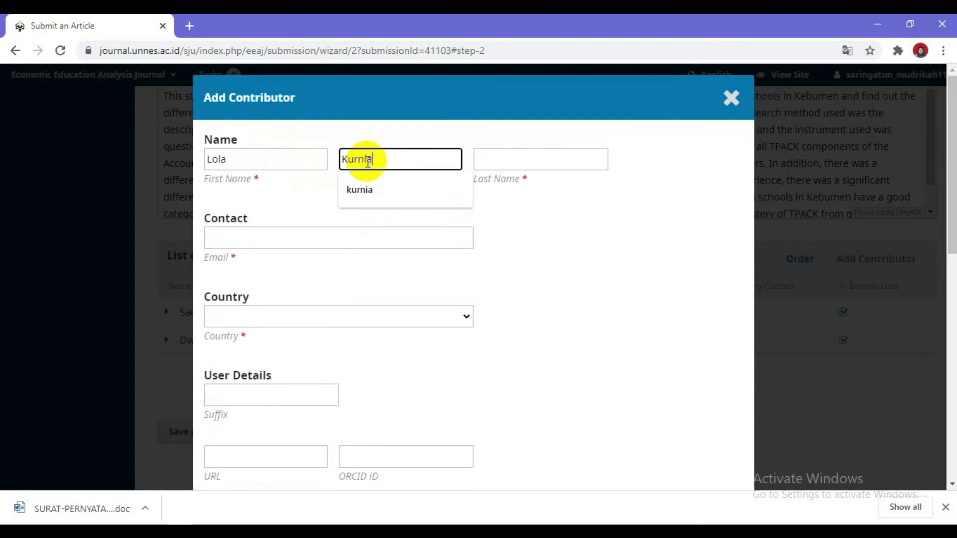
click(506, 162)
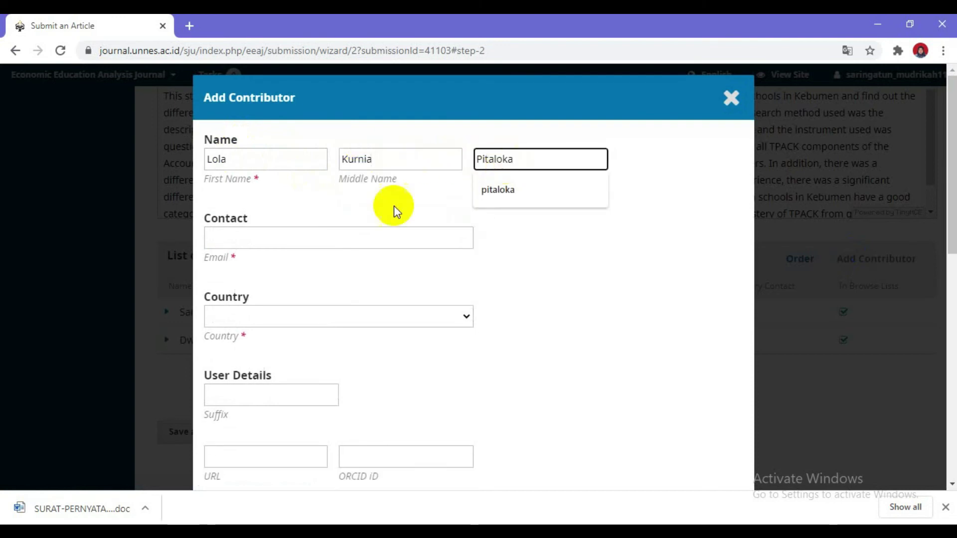
Enter the third contributor's e-mail address and select Indonesia as the country
click(338, 239)
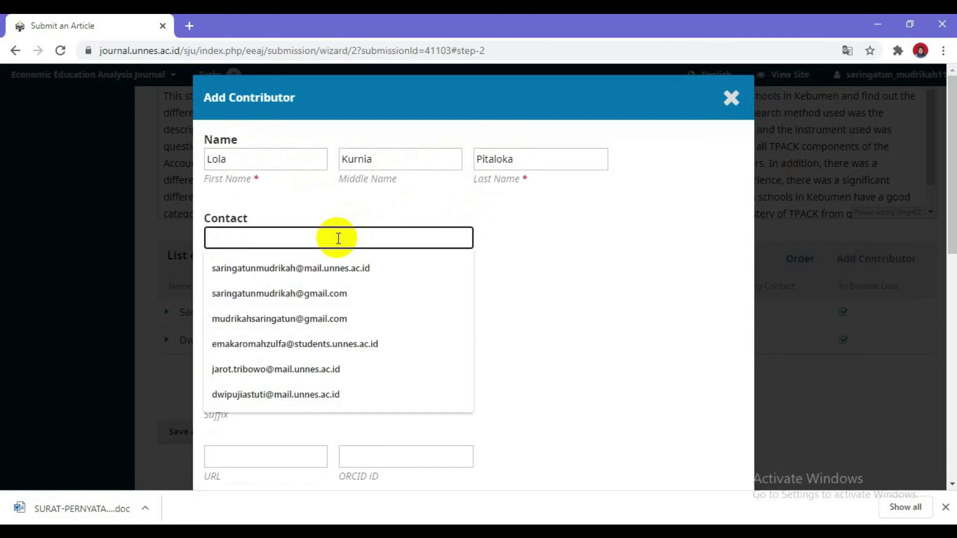
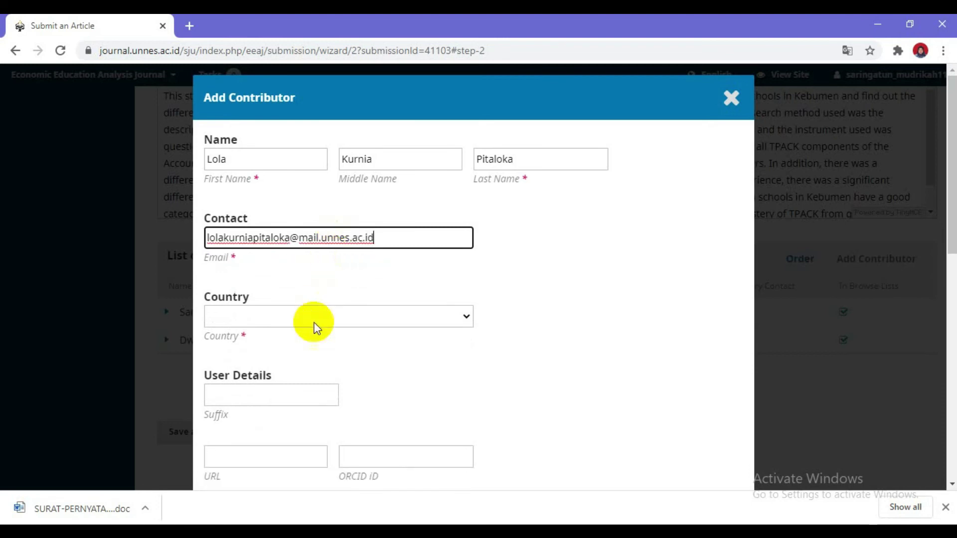
click(310, 323)
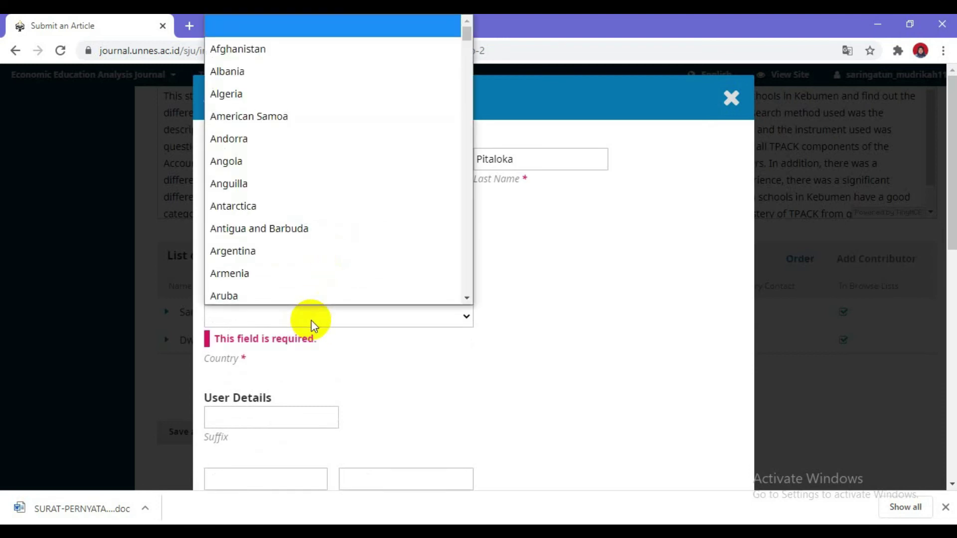
text(indo)
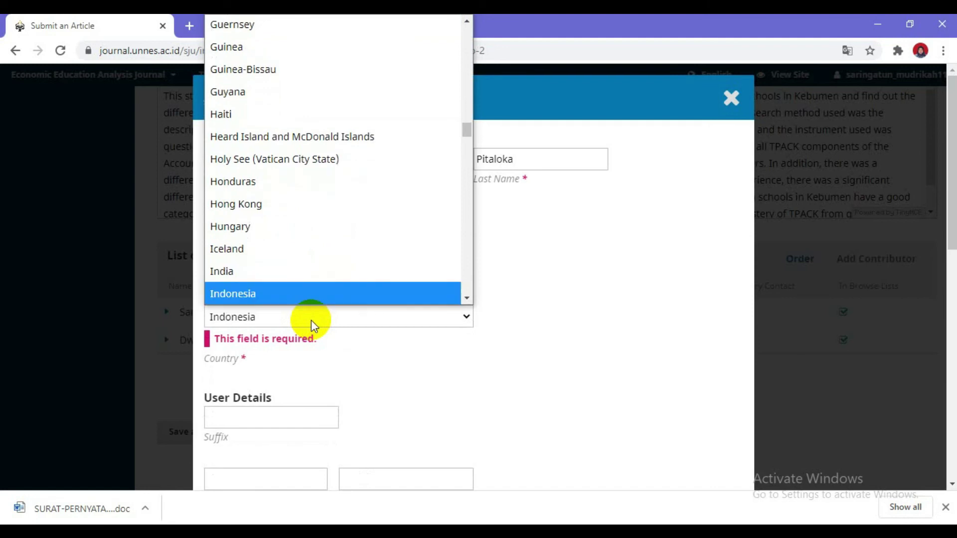
click(295, 293)
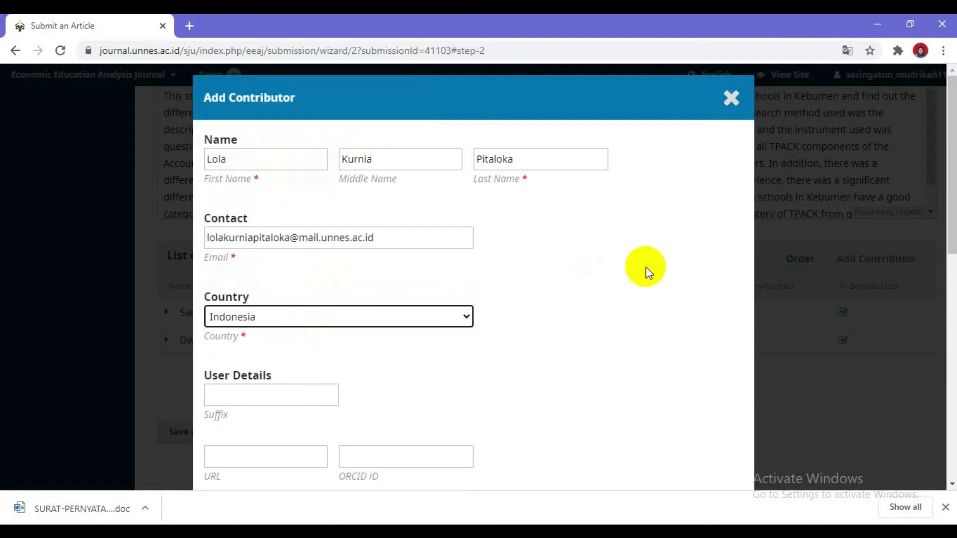
Give the third contributor the Author role and save, making three listed authors
drag(951, 140, 953, 377)
click(210, 263)
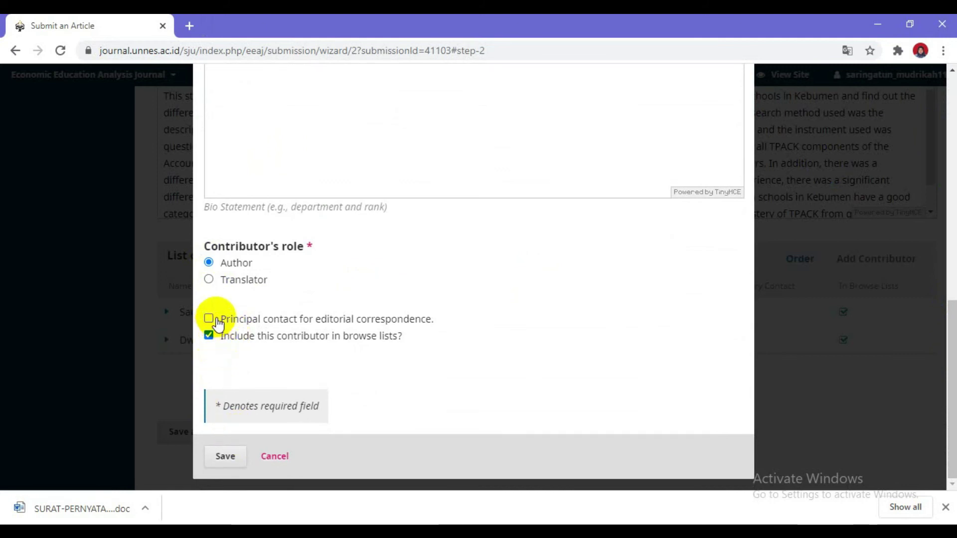
click(223, 460)
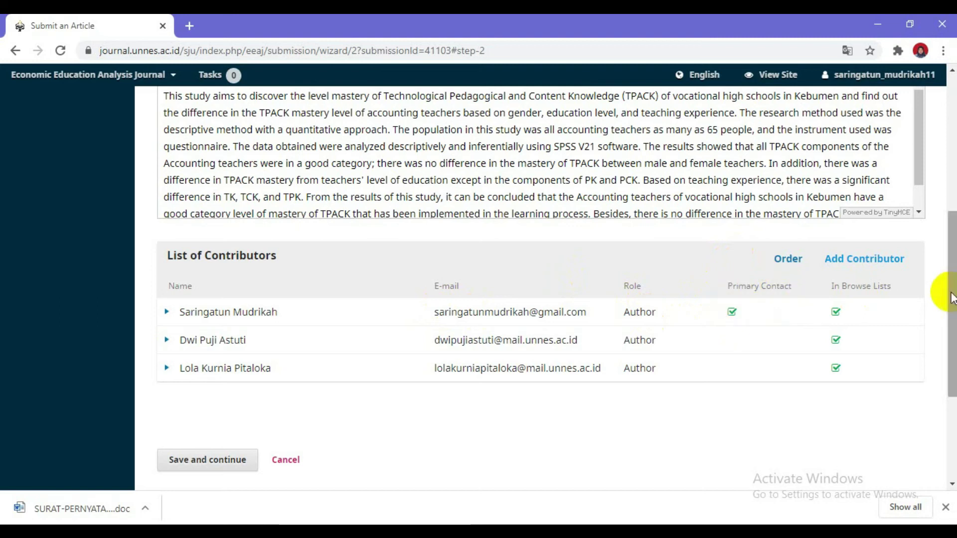
drag(946, 292, 950, 302)
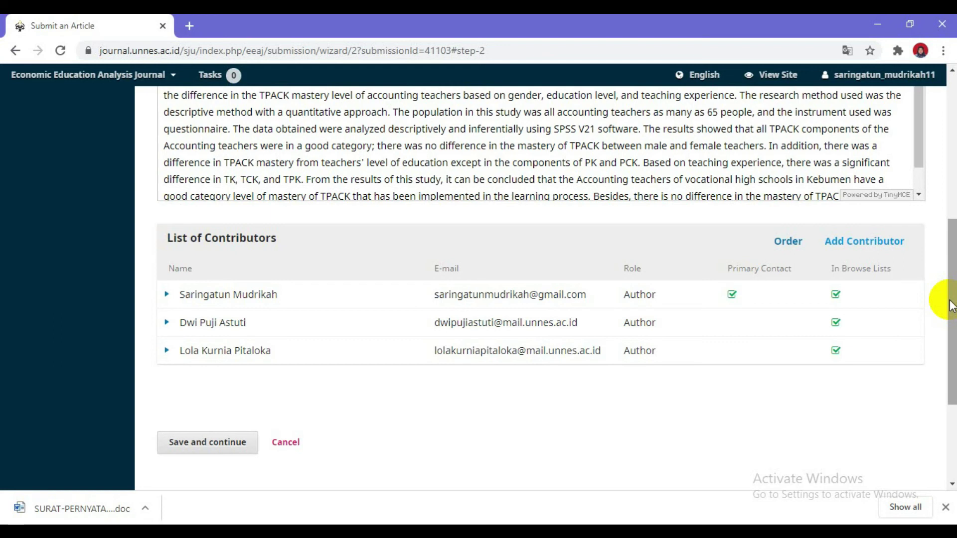
Save the entered title, abstract and three authors, and advance to step 4, Confirmation
click(208, 448)
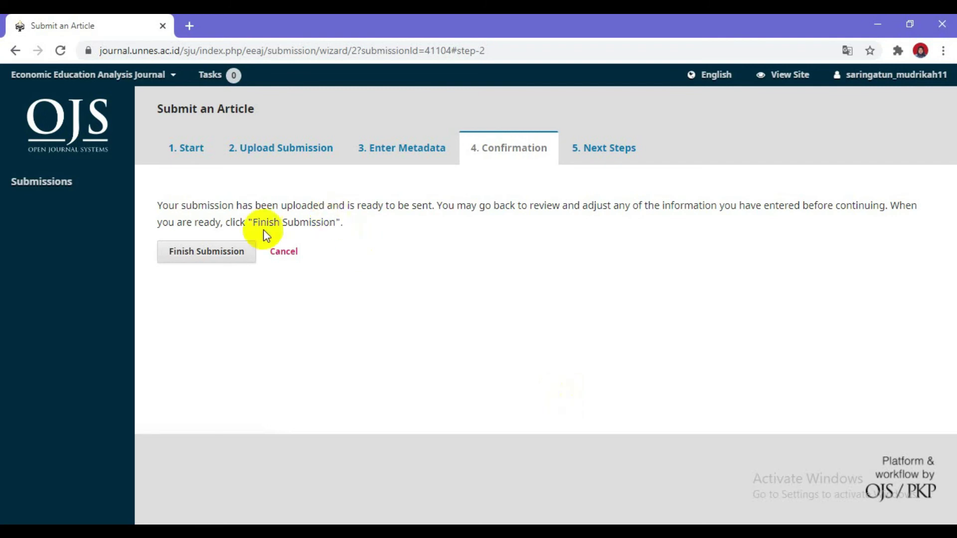
Finish the submission, confirm sending it to the journal, then open it for review
click(201, 259)
click(330, 192)
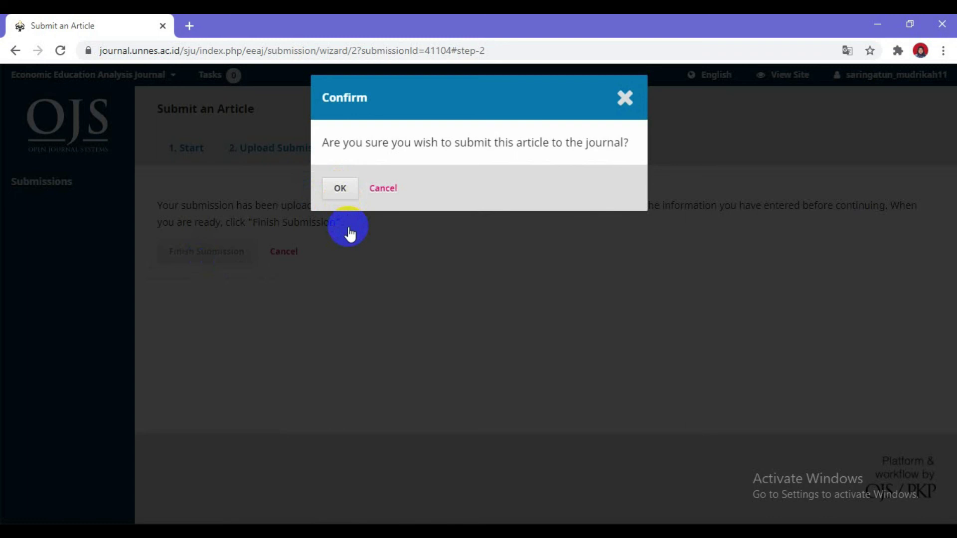
click(340, 189)
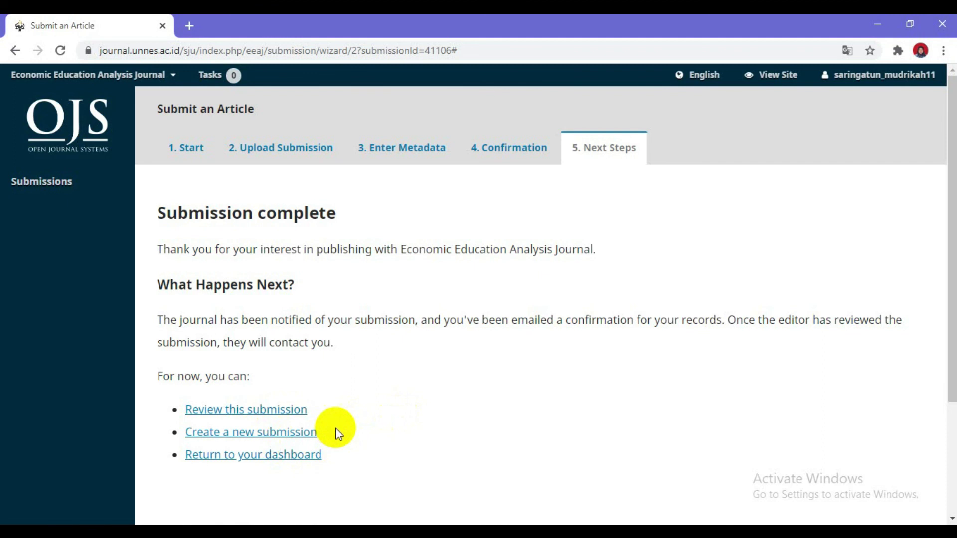
click(277, 417)
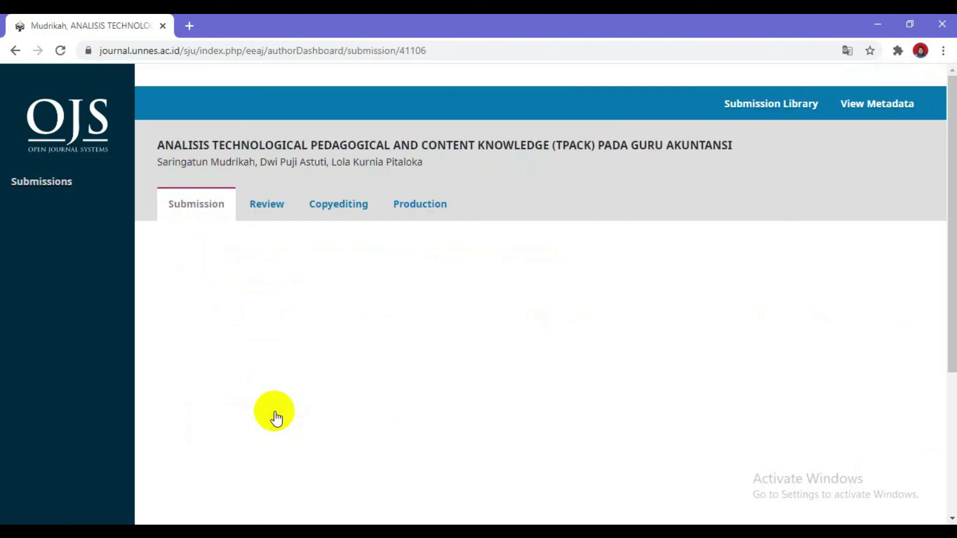
Go to Submissions in the left sidebar to see the article's files
click(35, 190)
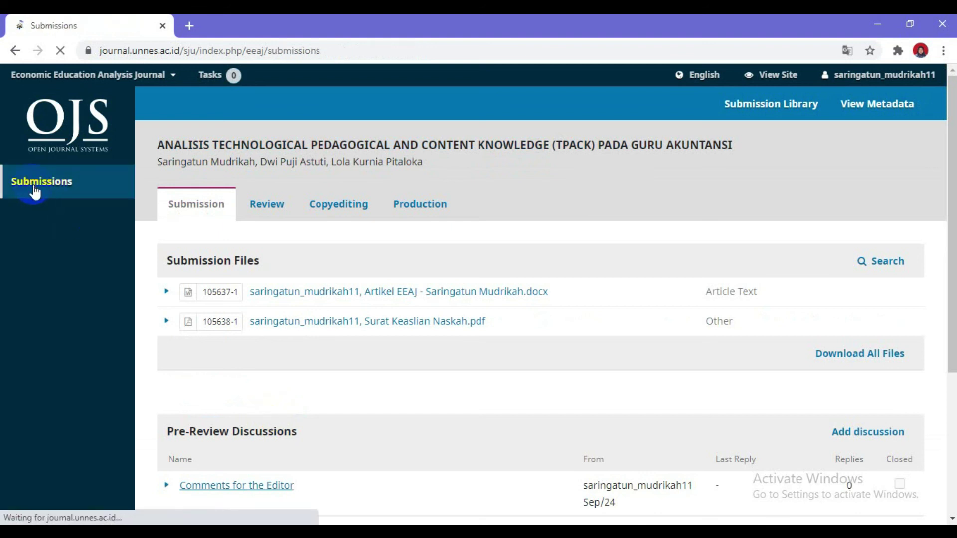